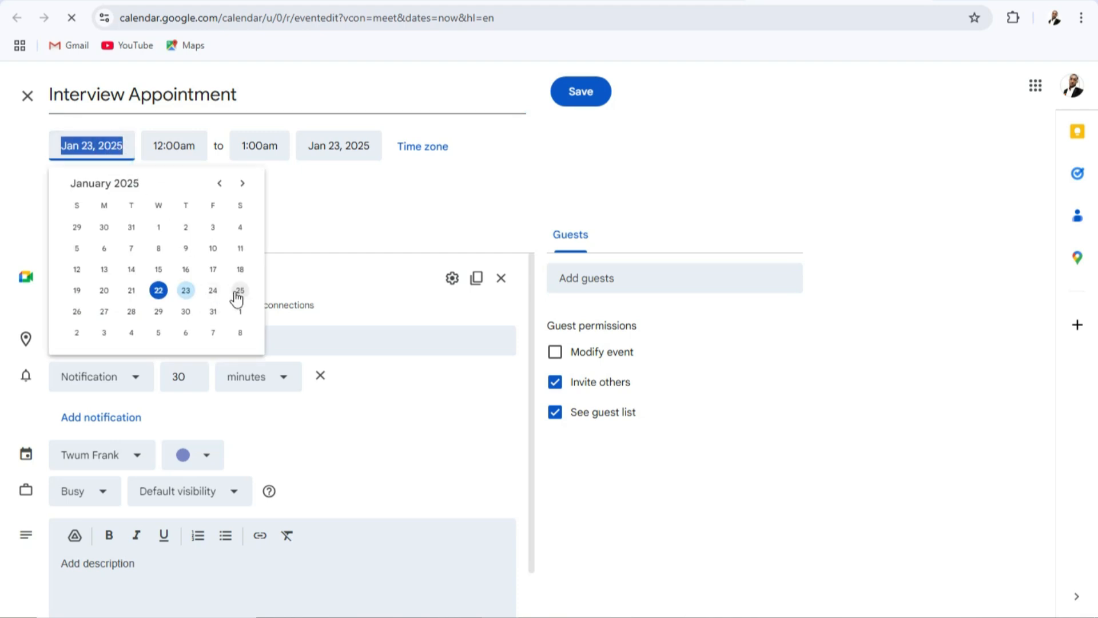
click(106, 314)
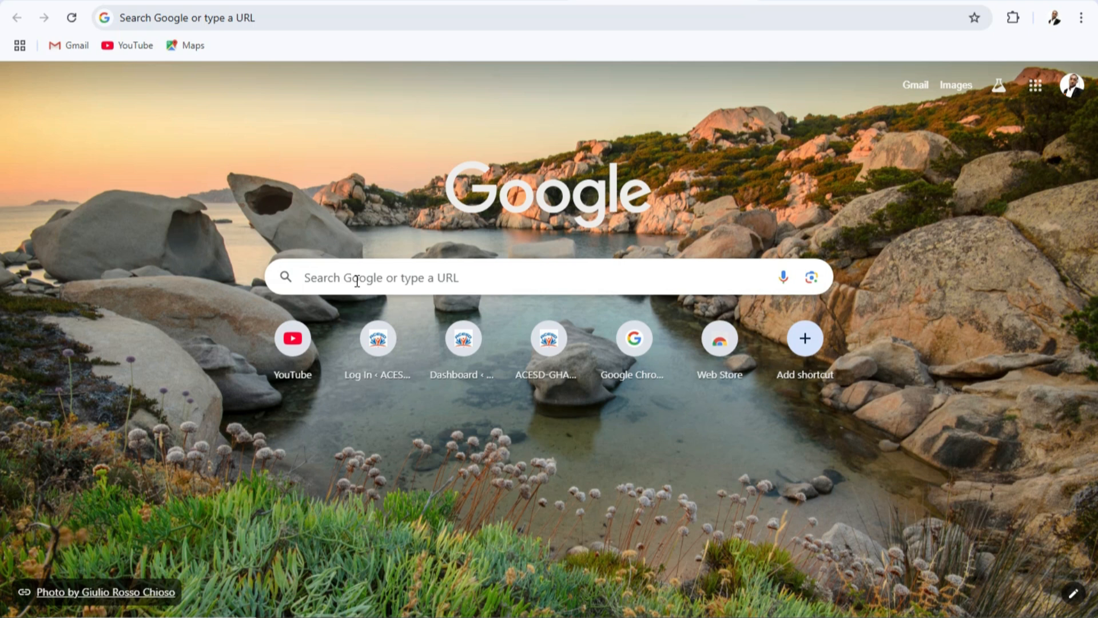
Go to meet.google.com and start a new meeting scheduled in Google Calendar.
click(387, 25)
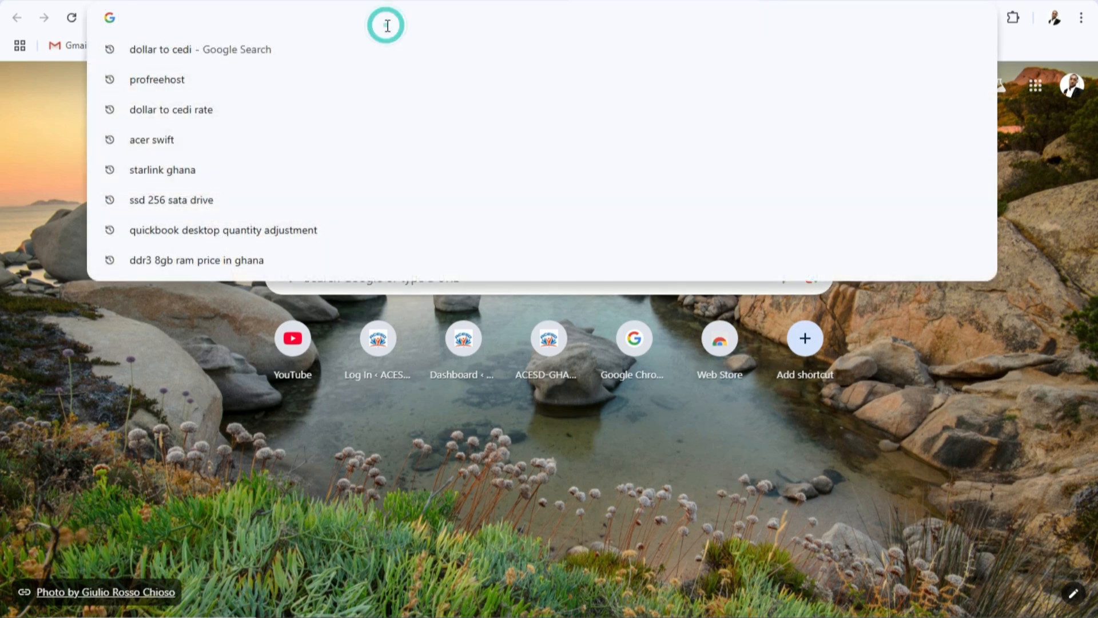
text(meet.google.com)
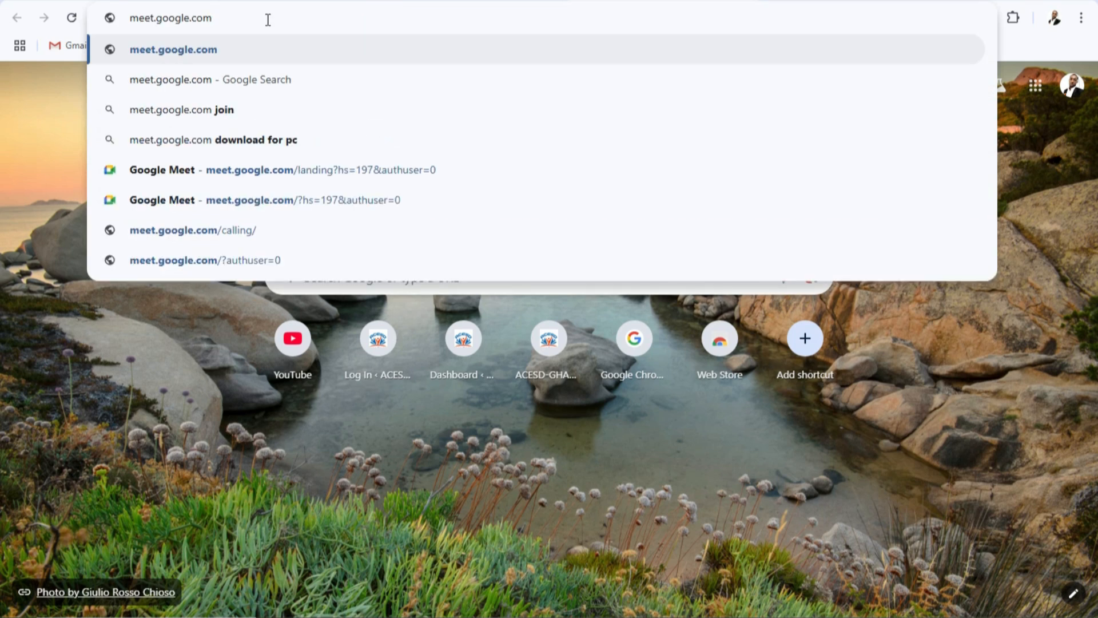
key(Return)
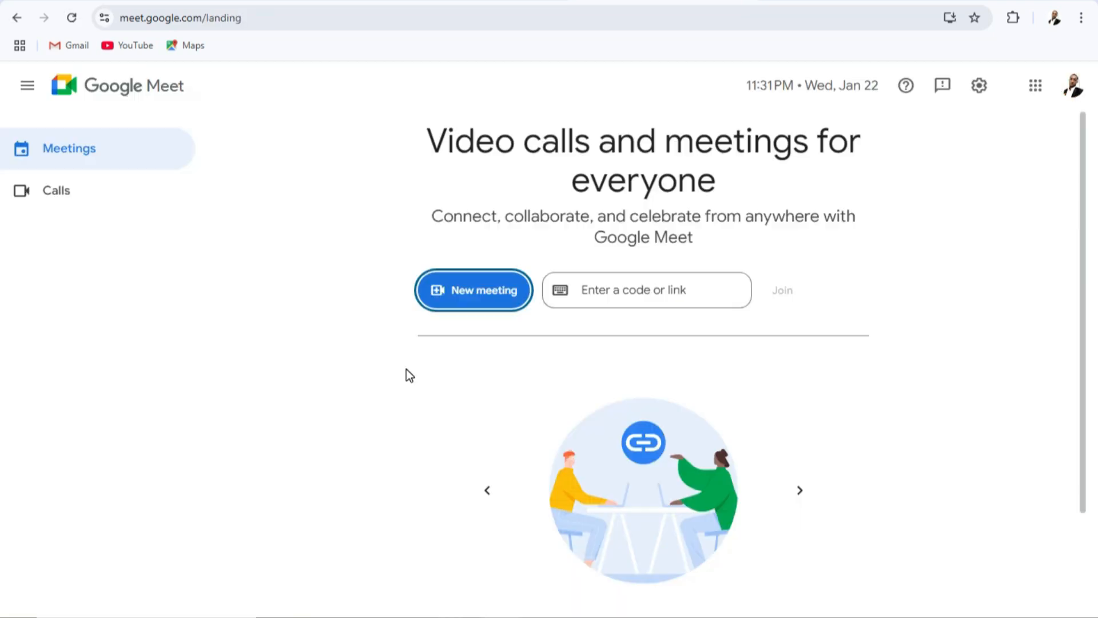
click(462, 296)
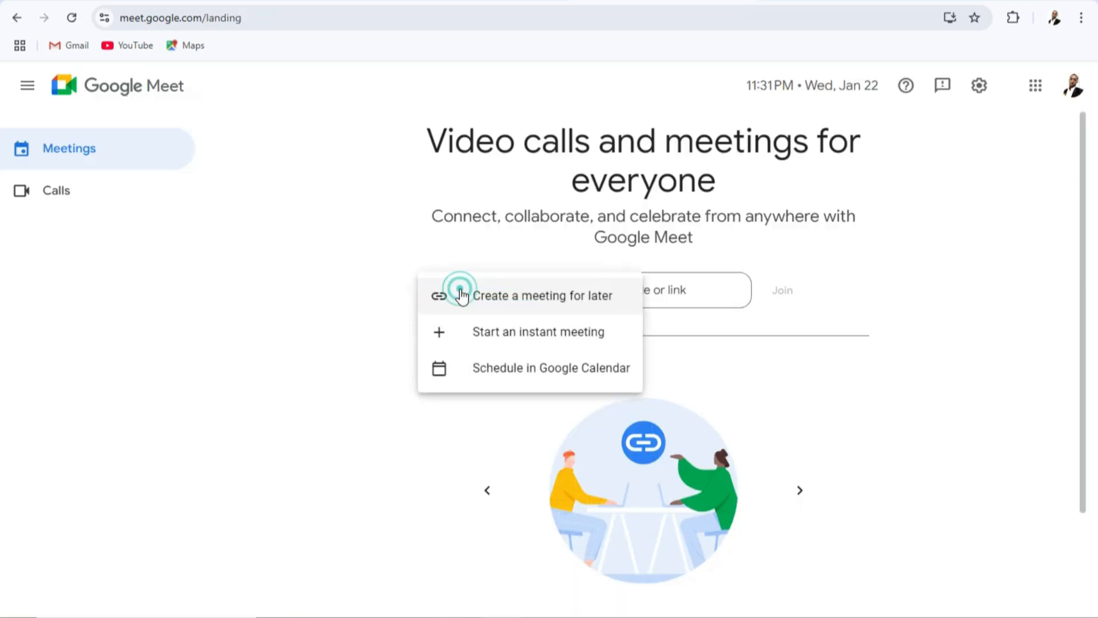
click(498, 375)
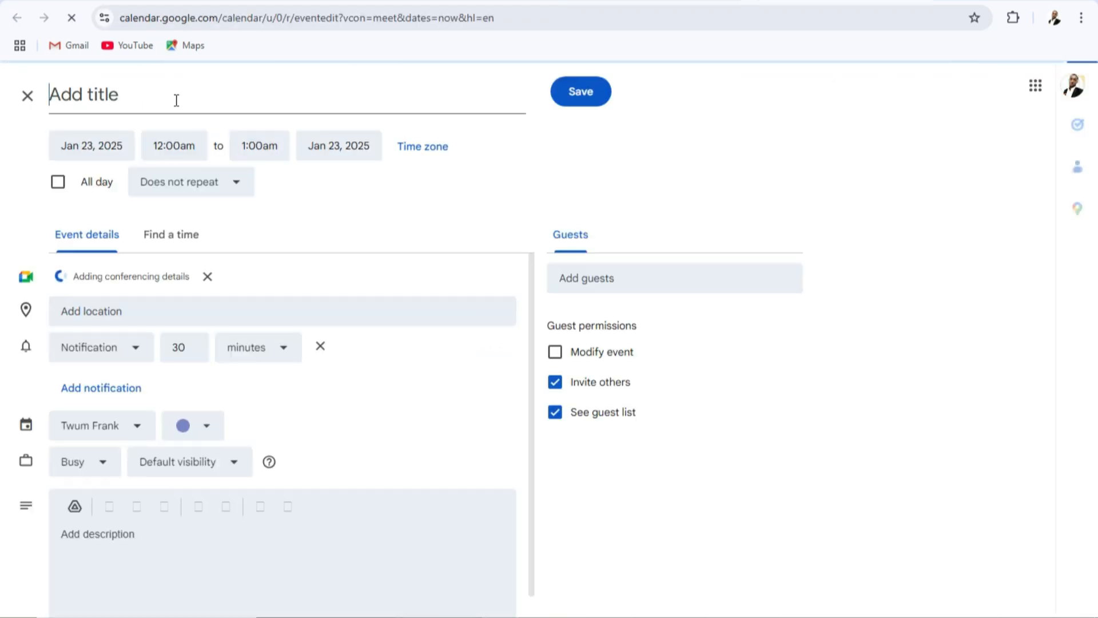
Title the event "Interview Appointment" and set its date to Jan 27, 2025.
click(141, 100)
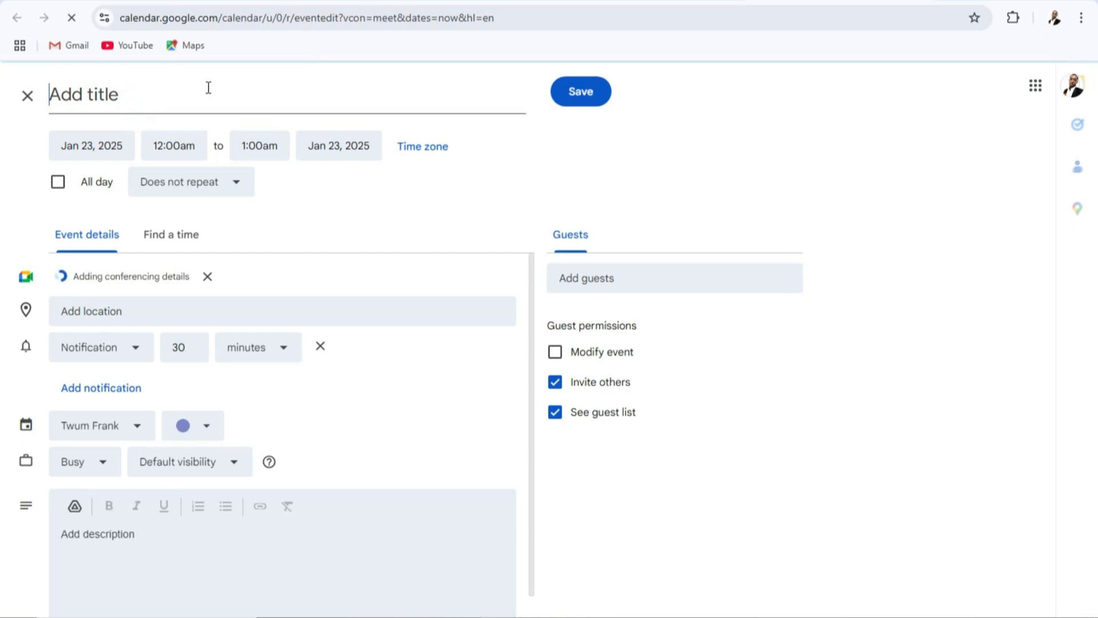
text(Interview Appointment)
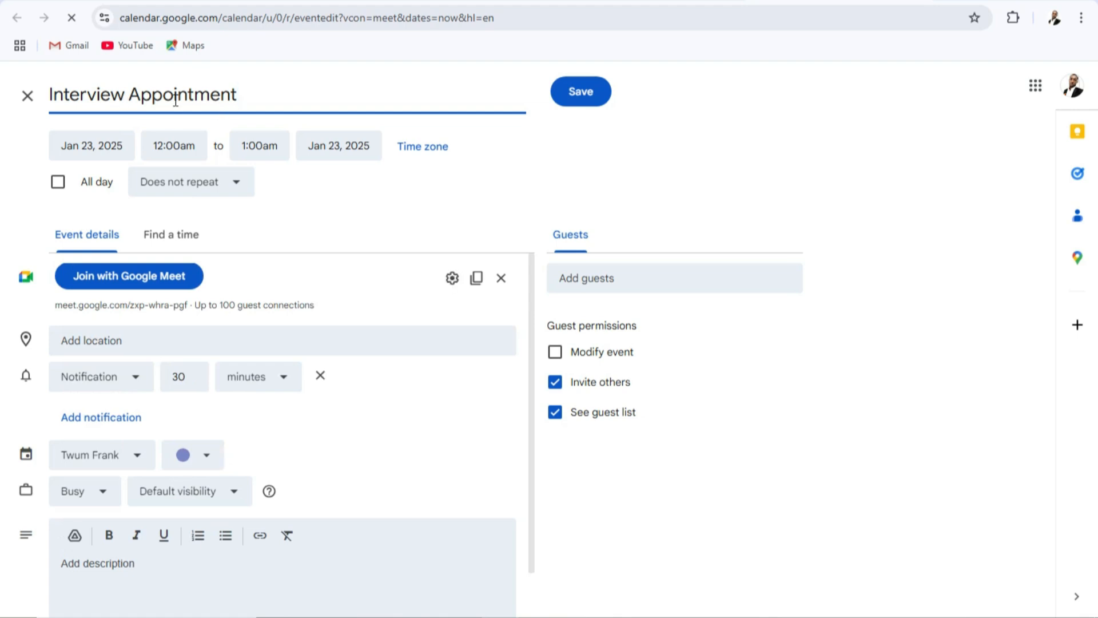
click(114, 152)
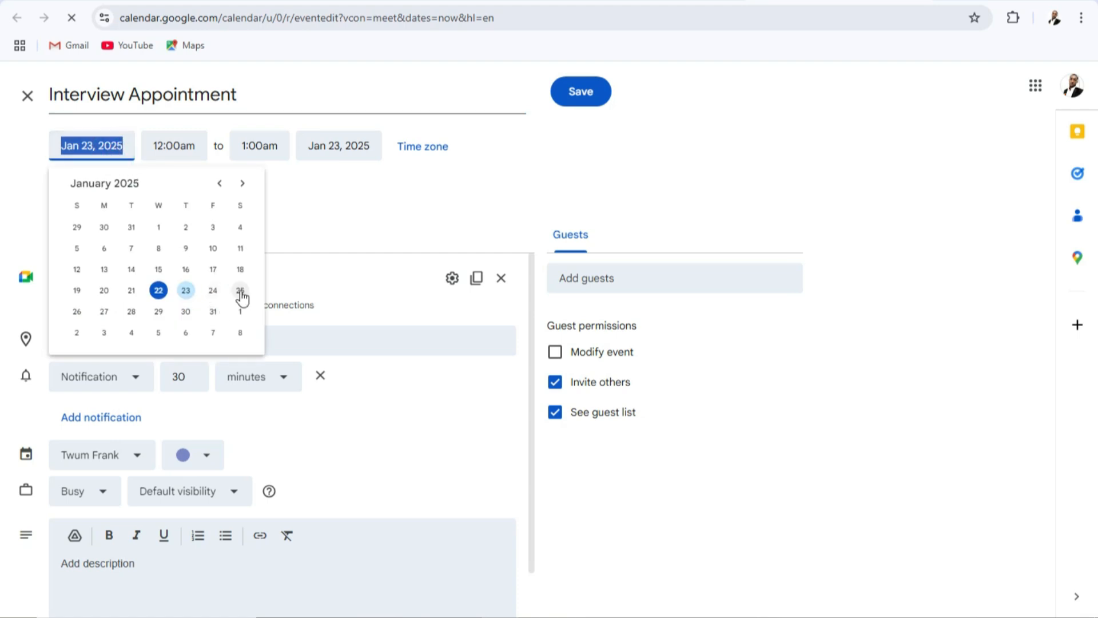
click(105, 315)
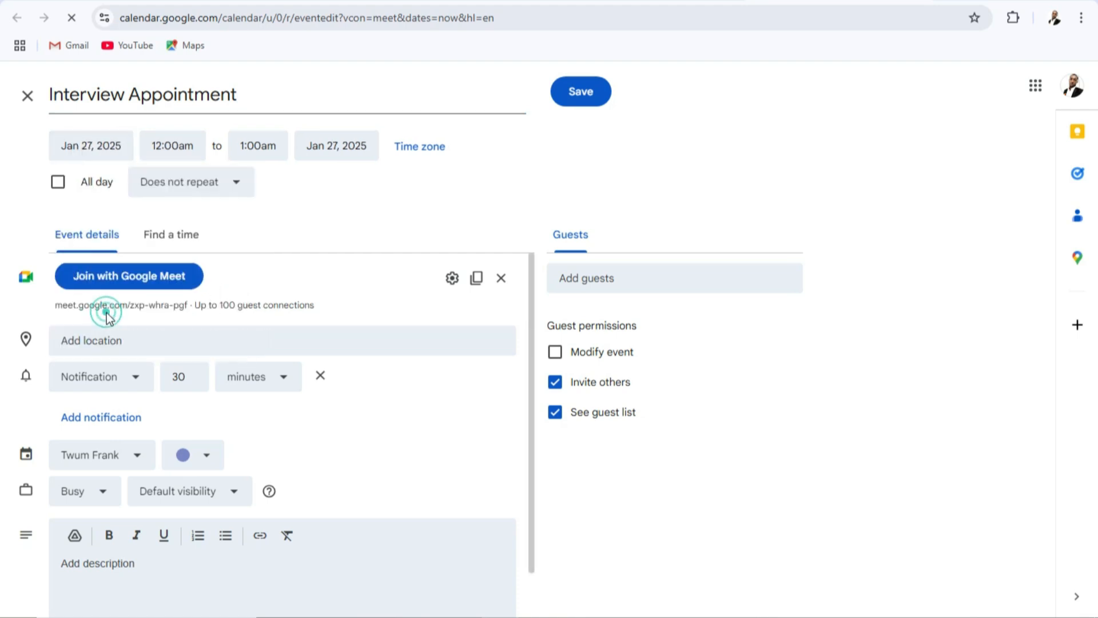
Set the event to run from 7:45am to 8:45am.
click(193, 155)
scroll(204, 221, down, 14)
click(195, 287)
click(246, 150)
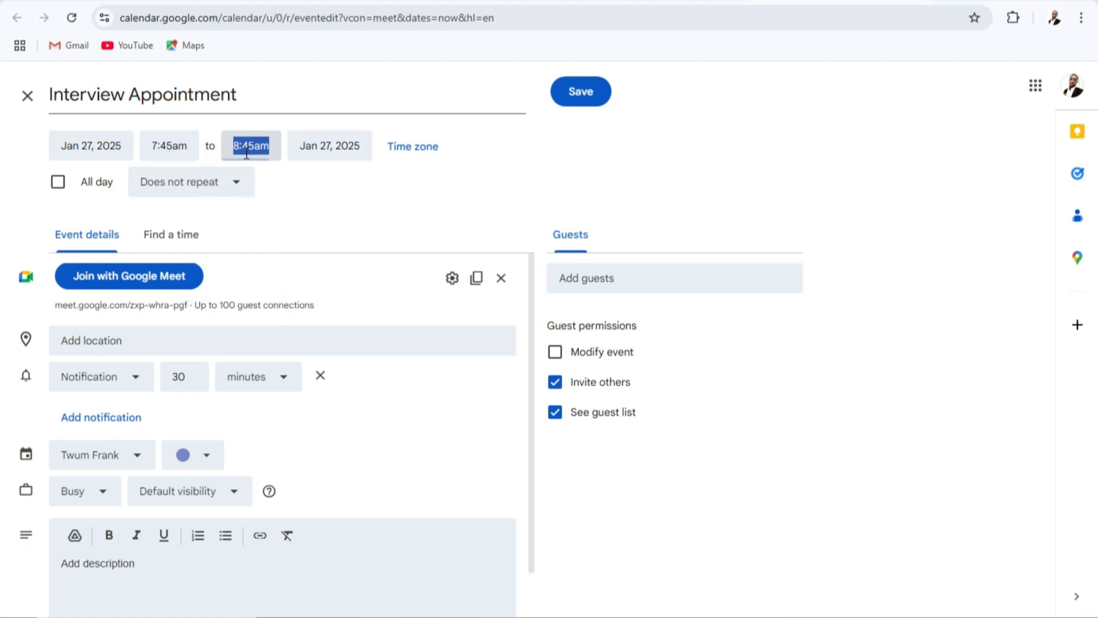
click(285, 123)
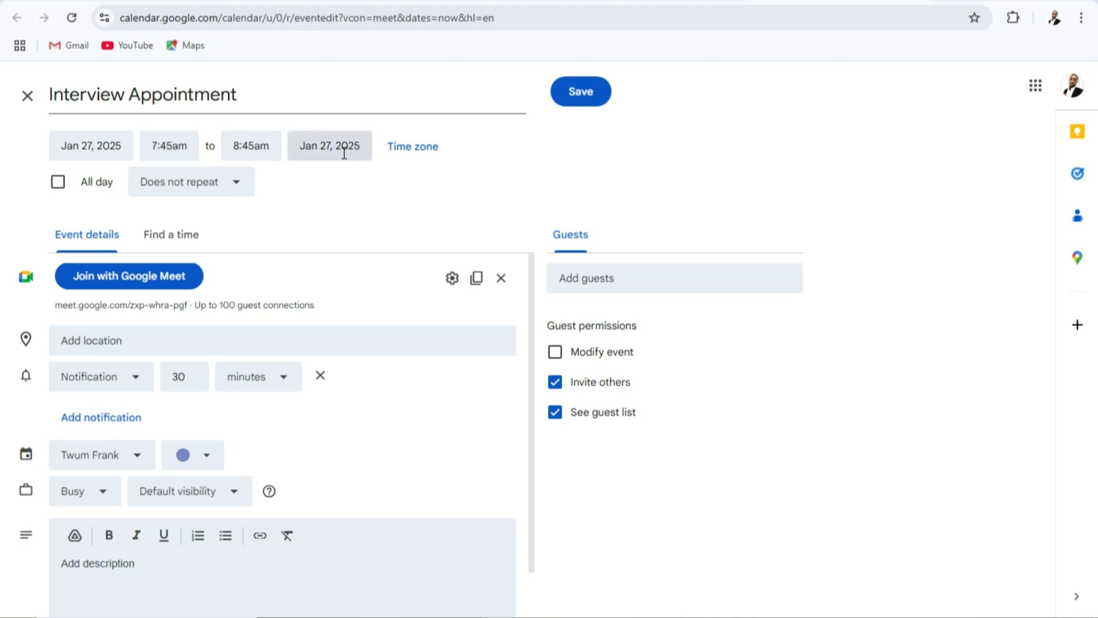
Review the event's recurrence options along with its location and description fields.
click(214, 191)
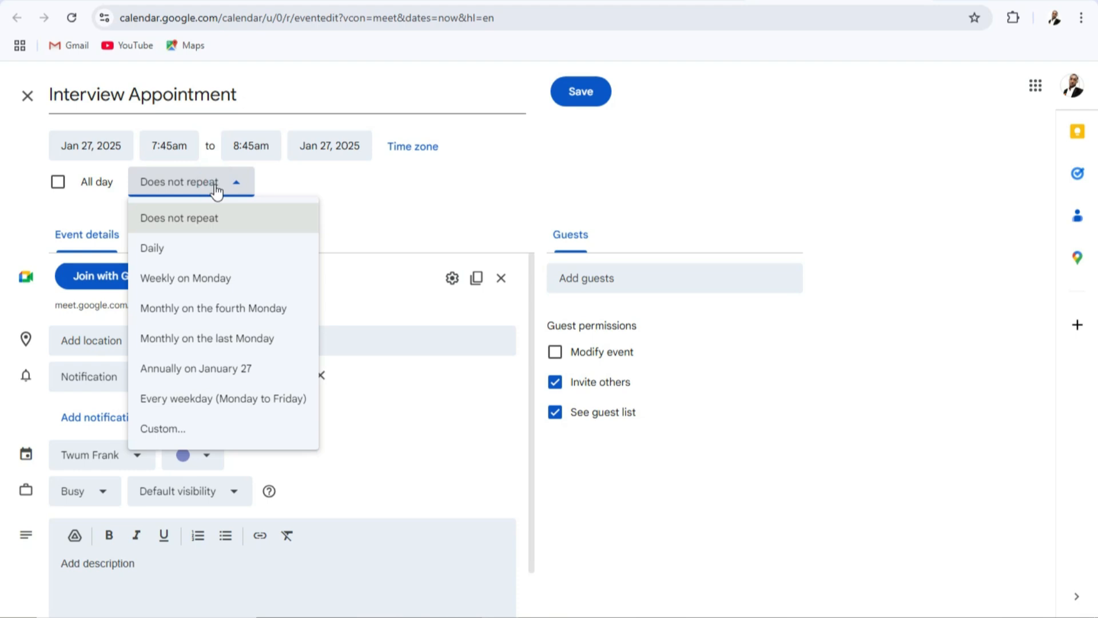
click(303, 186)
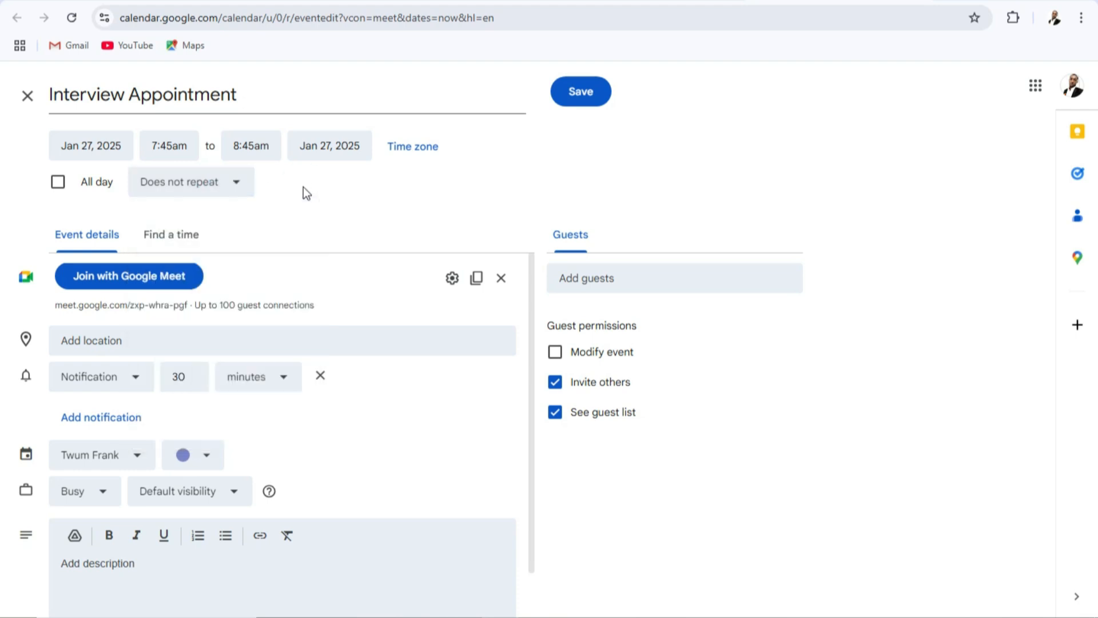
click(152, 341)
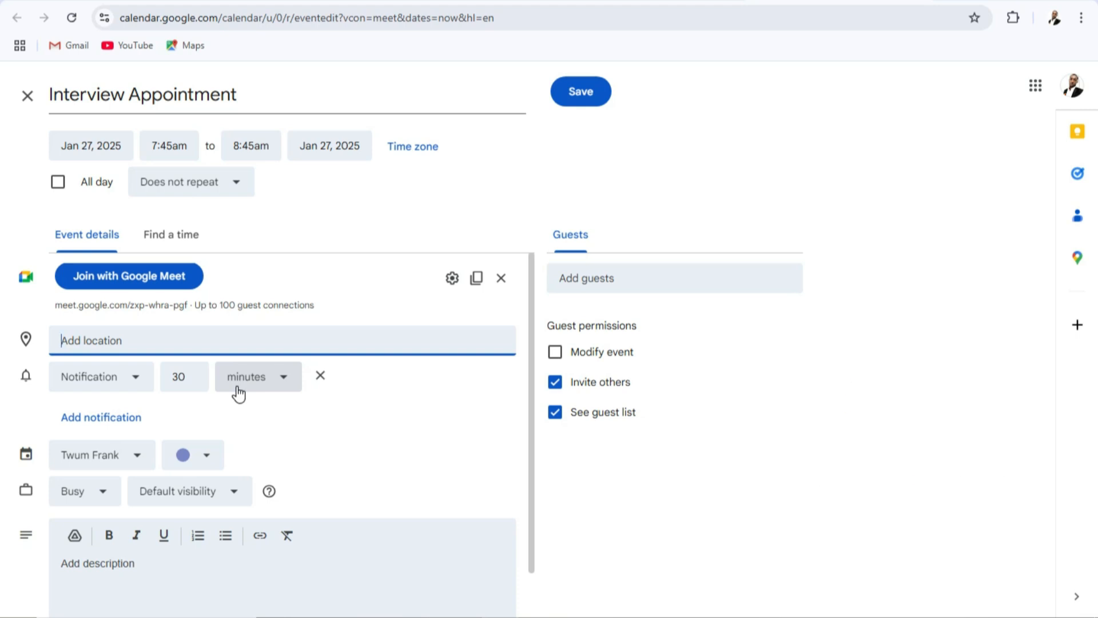
scroll(229, 411, down, 1)
click(143, 508)
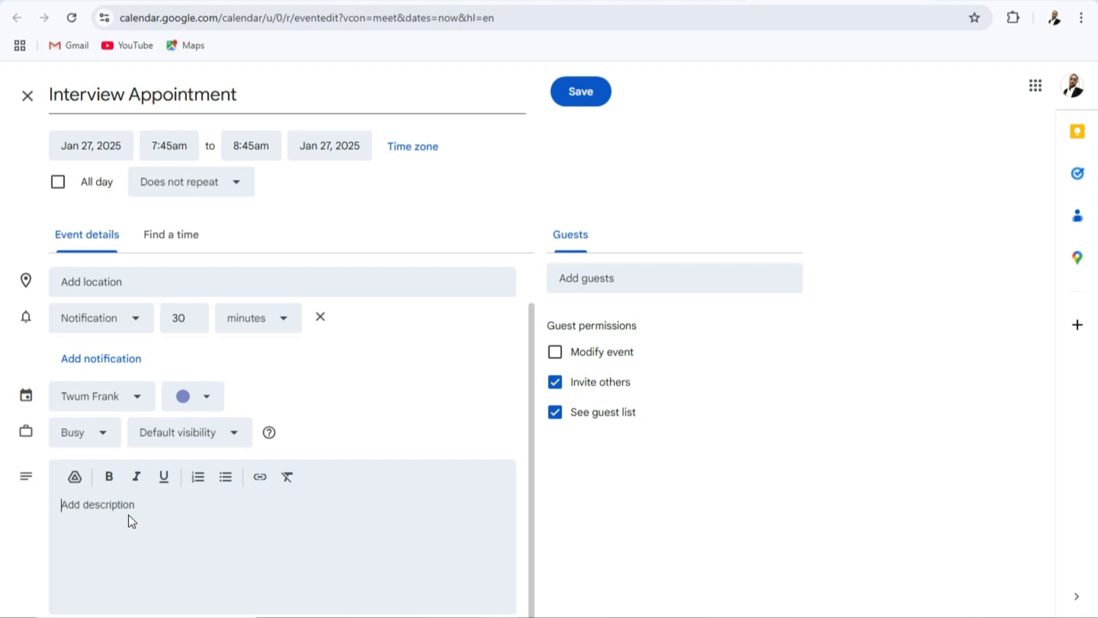
Add two suggested contacts as guests and try the Modify event guest permission, switching it on and off again.
click(591, 282)
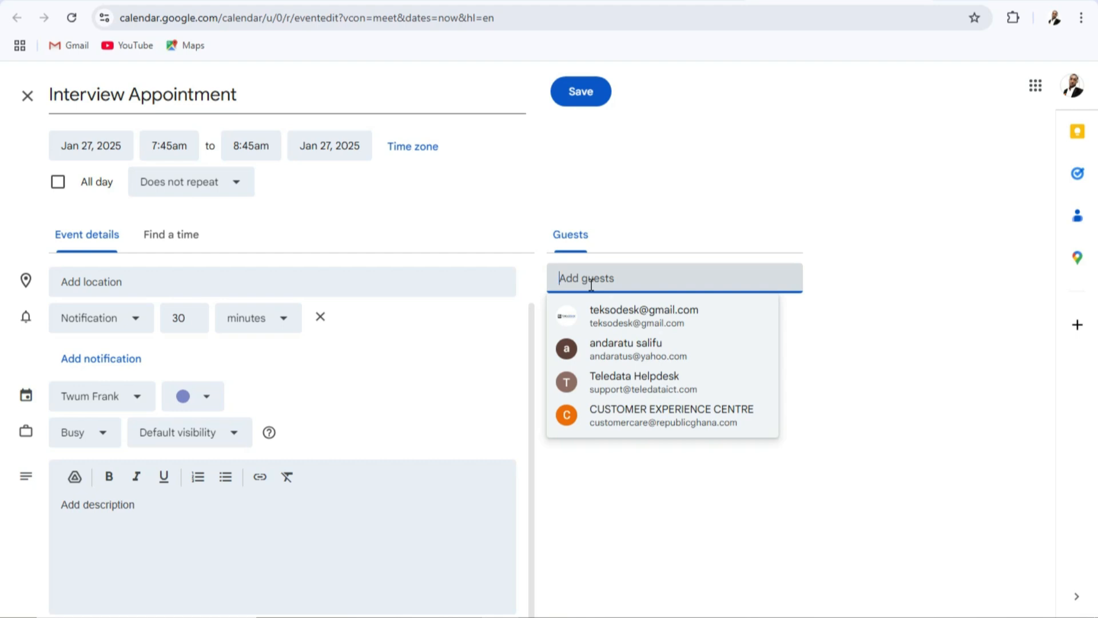
click(592, 314)
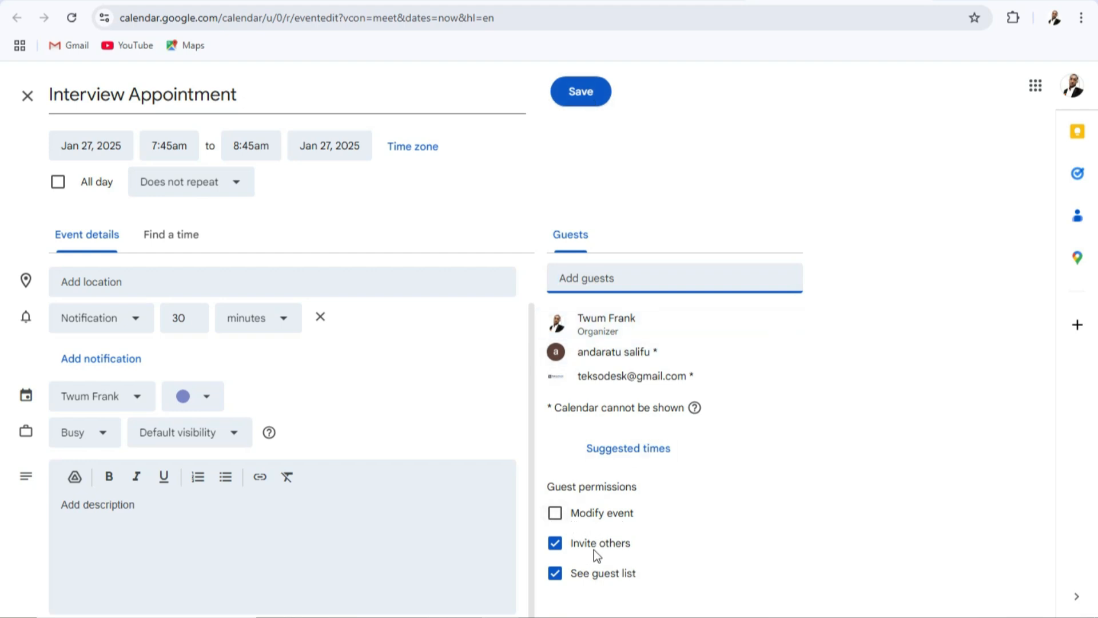
click(560, 516)
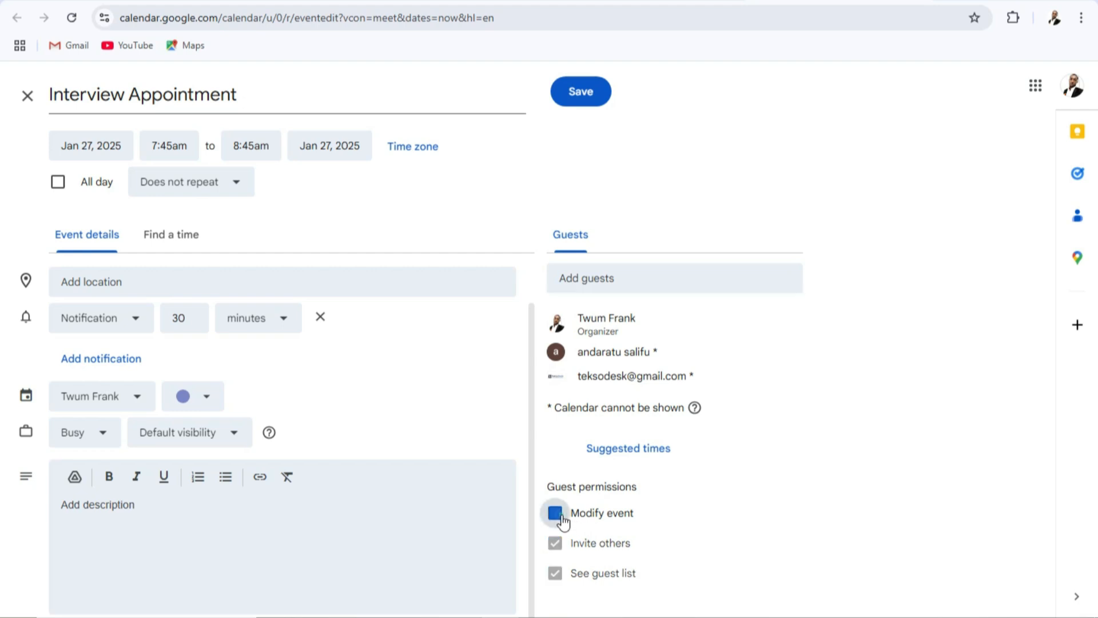
click(556, 516)
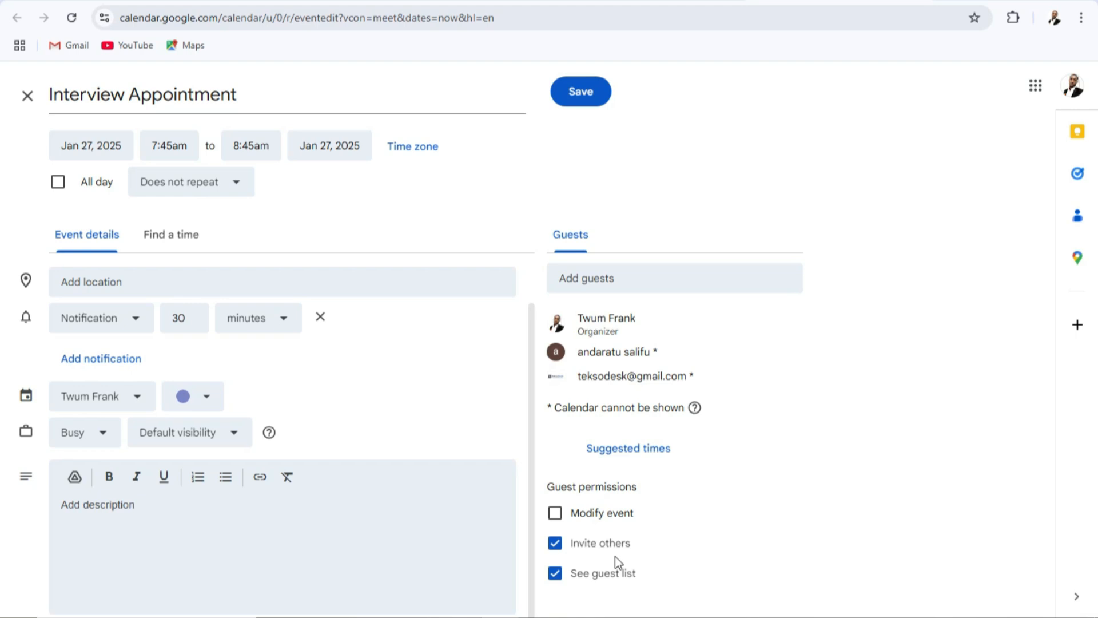
Return to editing instead of sending invitation emails, and save the event without guests.
click(580, 105)
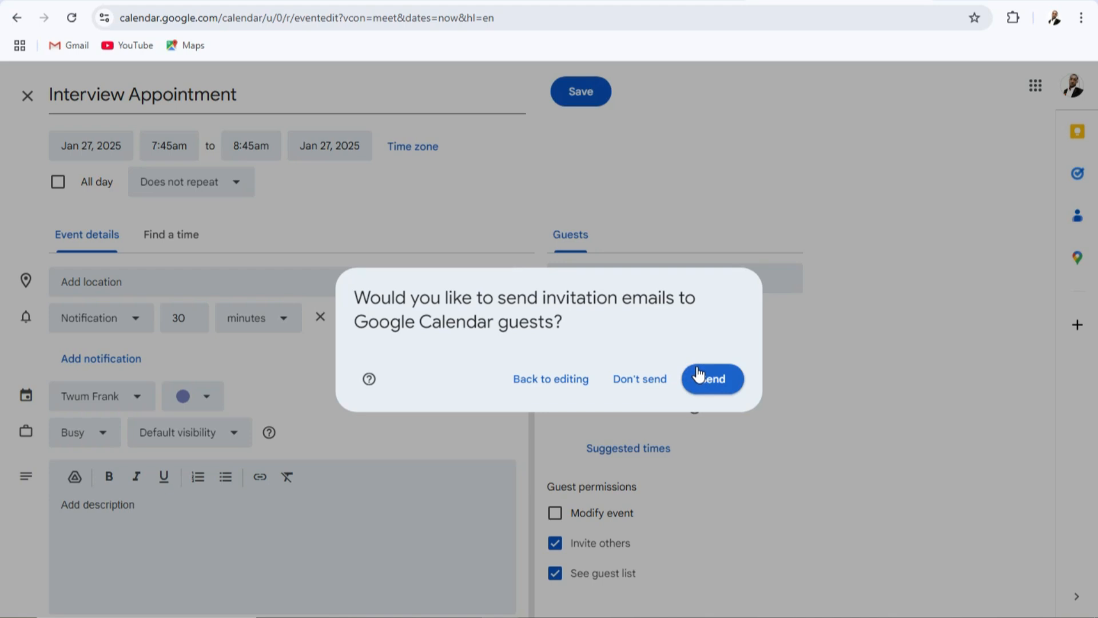
click(550, 379)
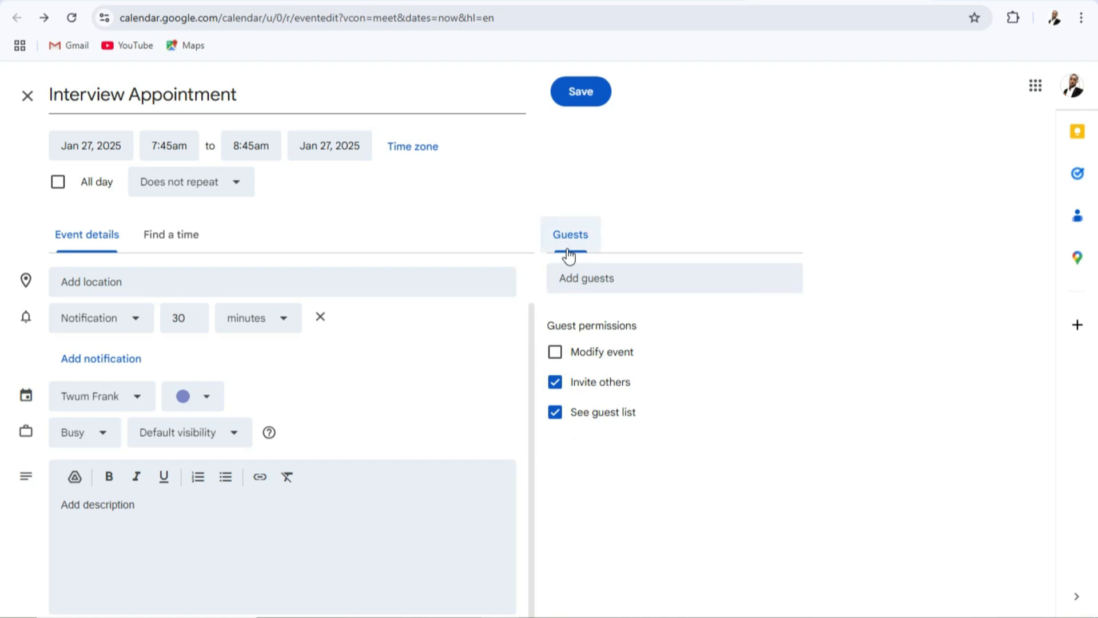
click(578, 91)
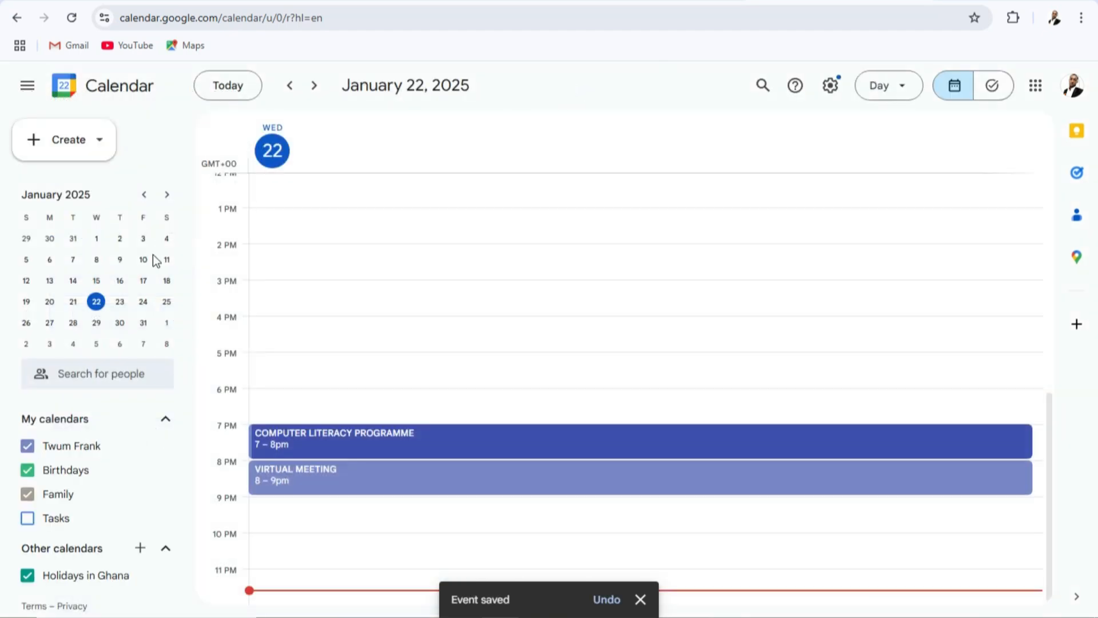
Open the Interview Appointment event on January 27, copy its Google Meet conference info and close its details.
click(50, 325)
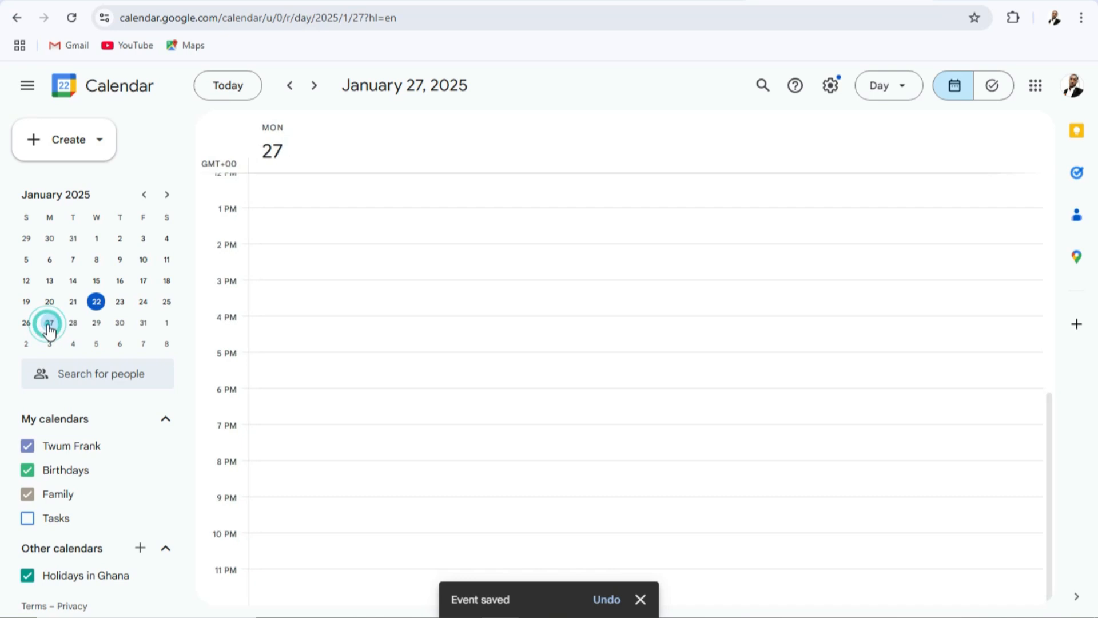
scroll(270, 422, up, 6)
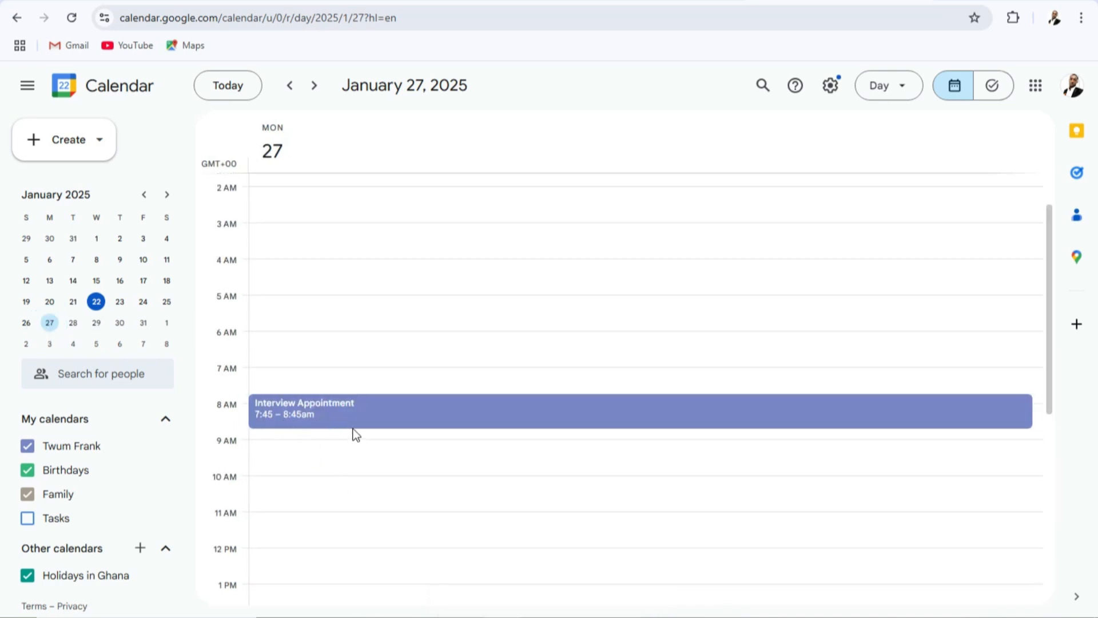
click(317, 419)
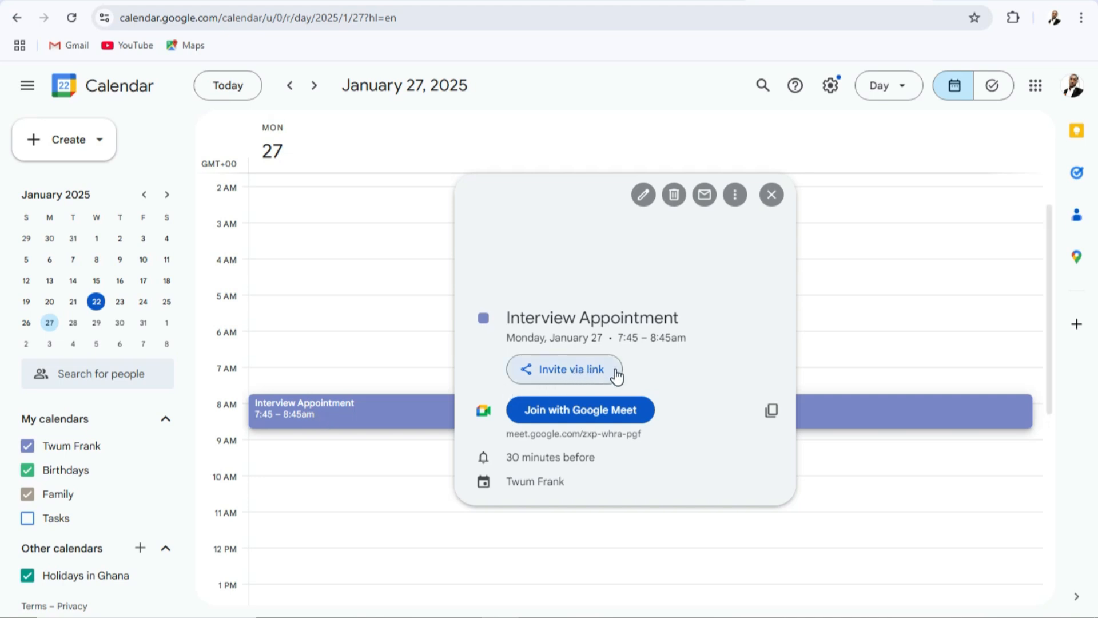
click(771, 420)
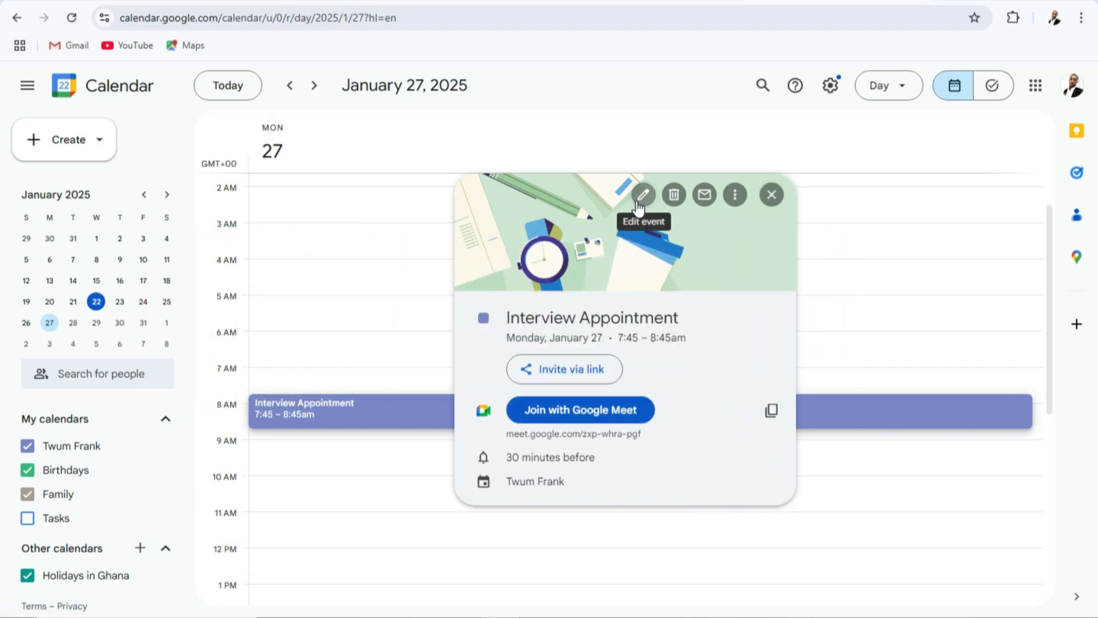
click(771, 194)
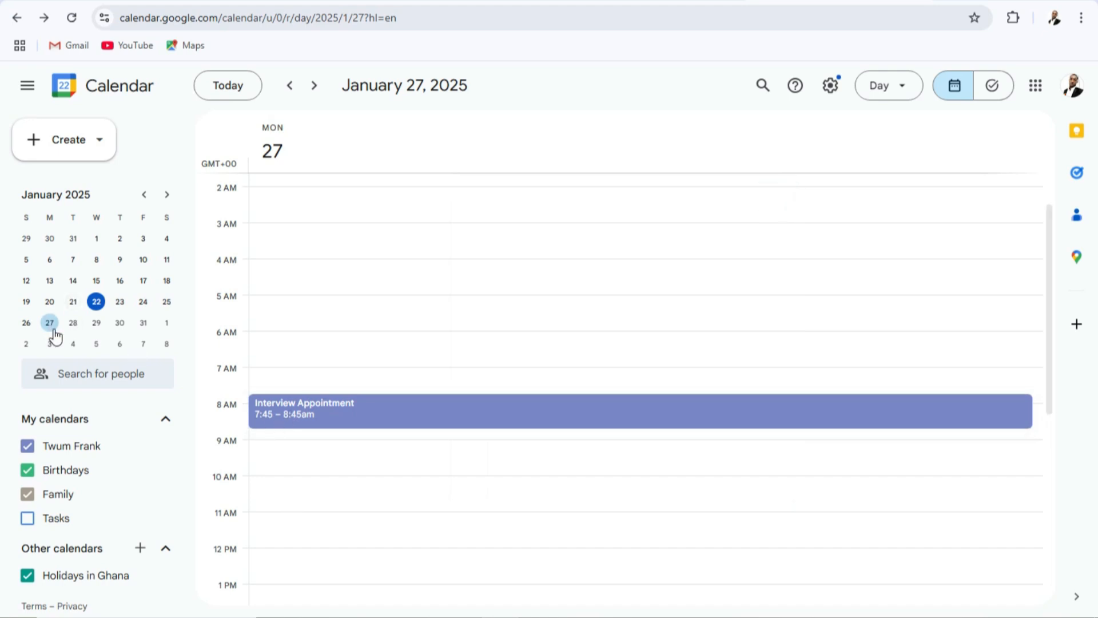
Open the Interview Appointment event for editing, save it and dismiss the offer for browser notifications.
click(294, 411)
click(640, 205)
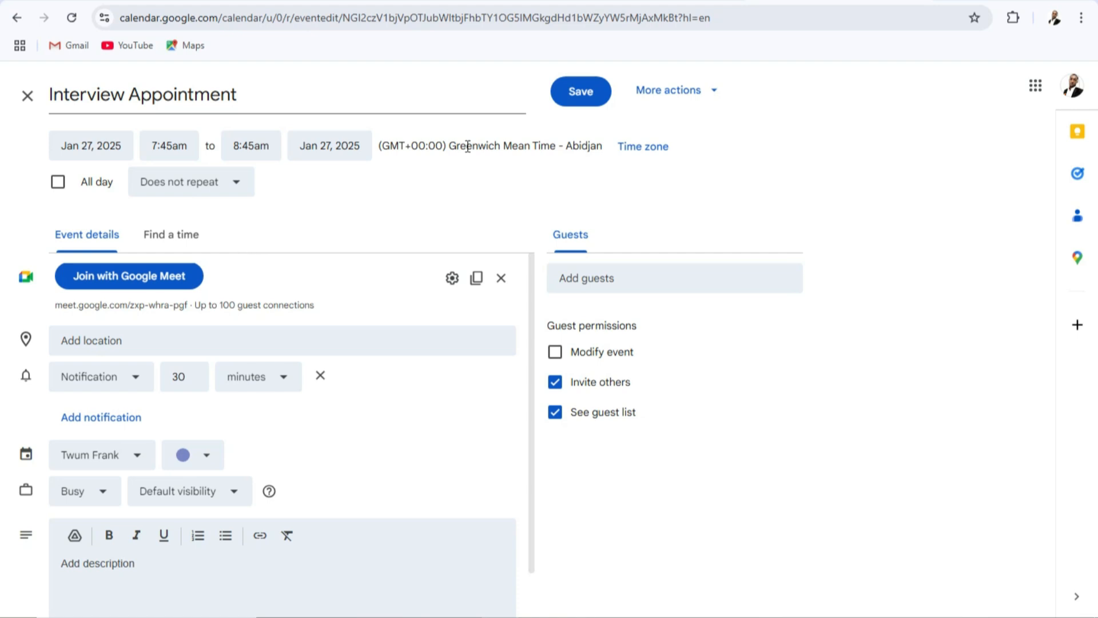
click(583, 91)
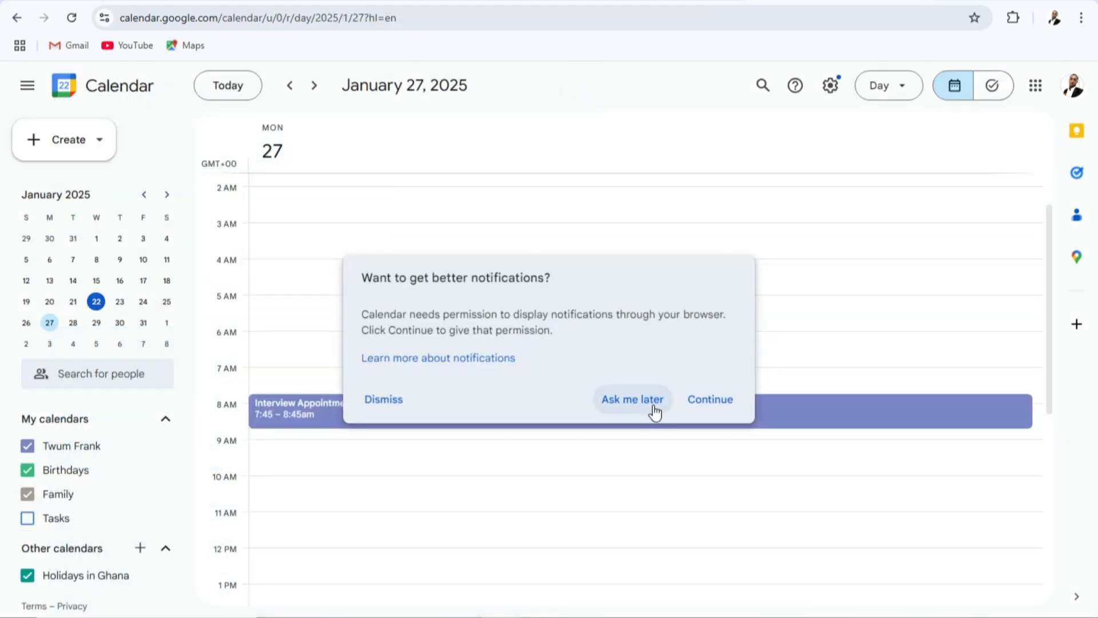
click(375, 406)
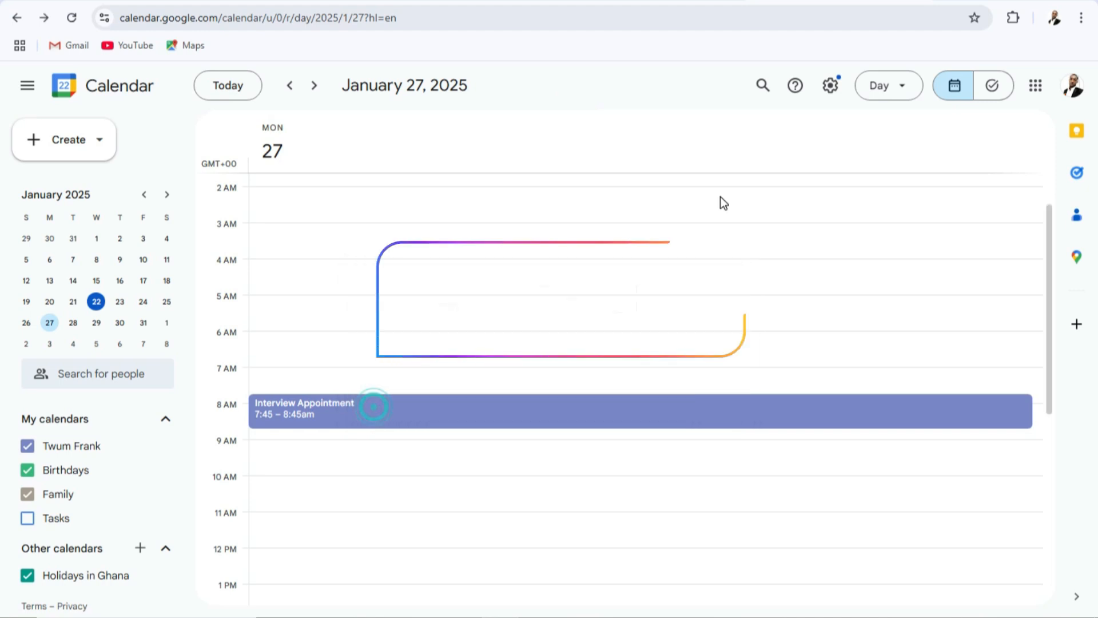